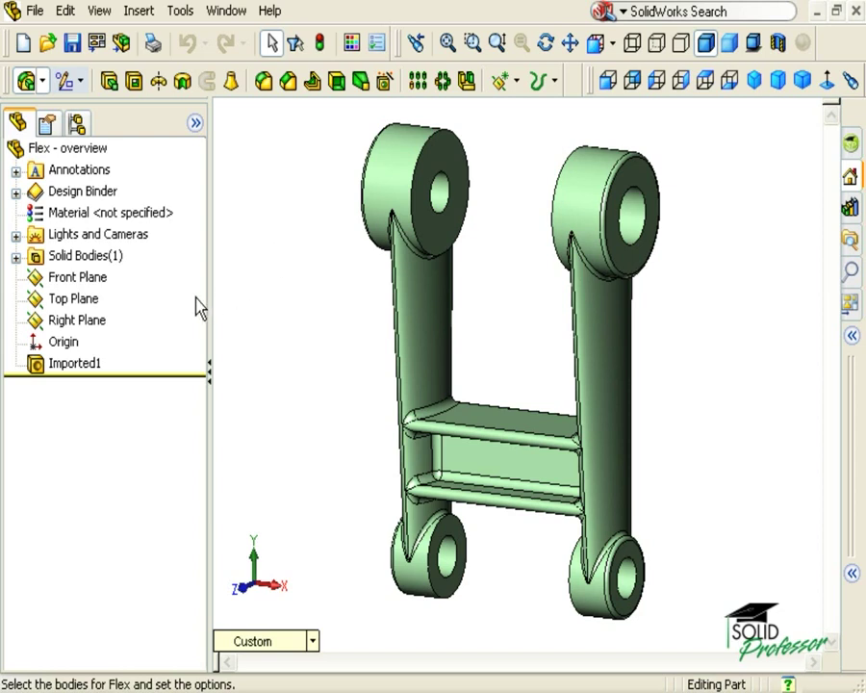
- Start the Flex feature from Insert > Features, leaving it set to Bending with Hard edges
{"action": "left_click", "coordinate": [107, 364]}
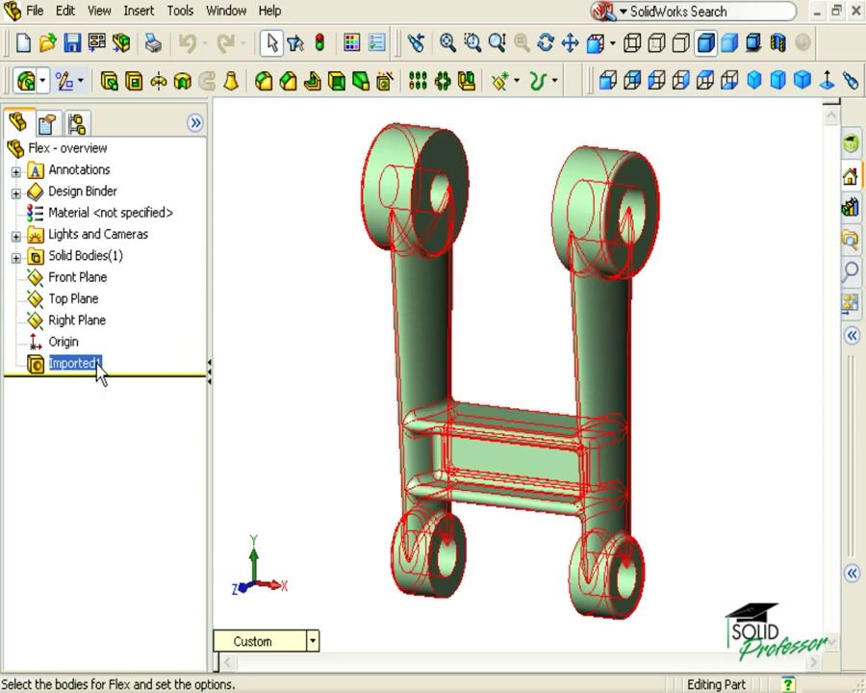
{"action": "key", "text": "Escape"}
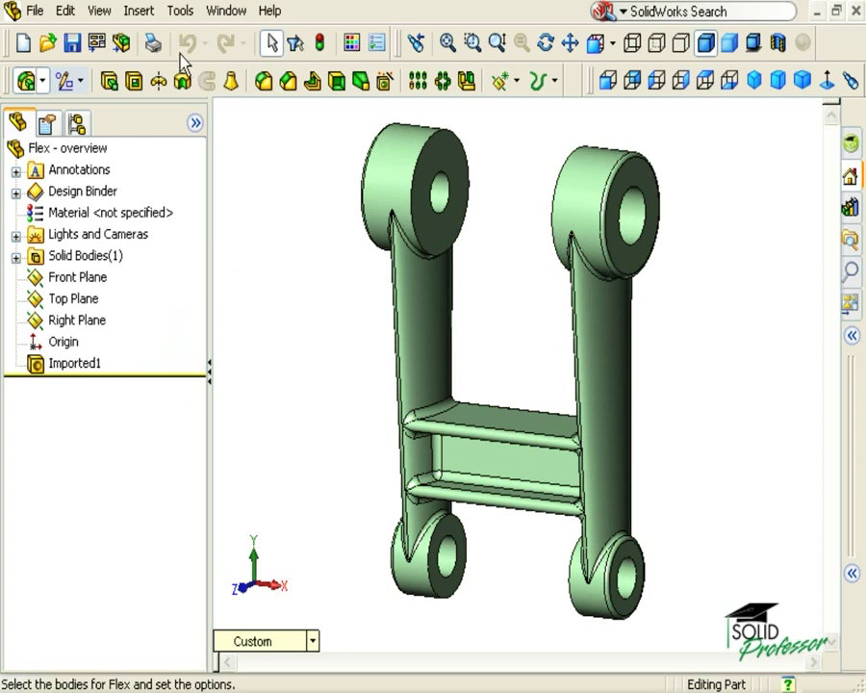
{"action": "left_click", "coordinate": [150, 20]}
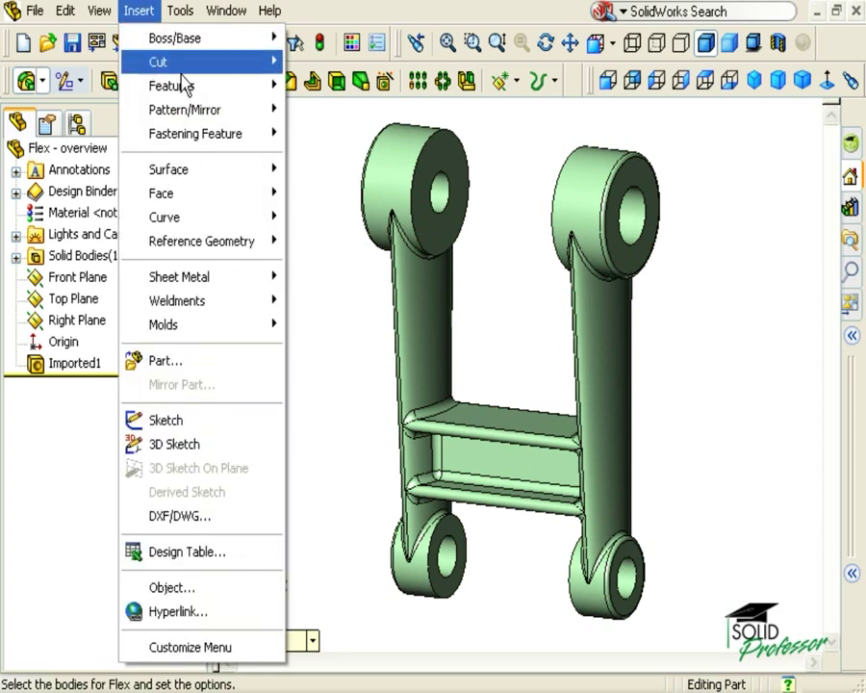
{"action": "mouse_move", "coordinate": [188, 85]}
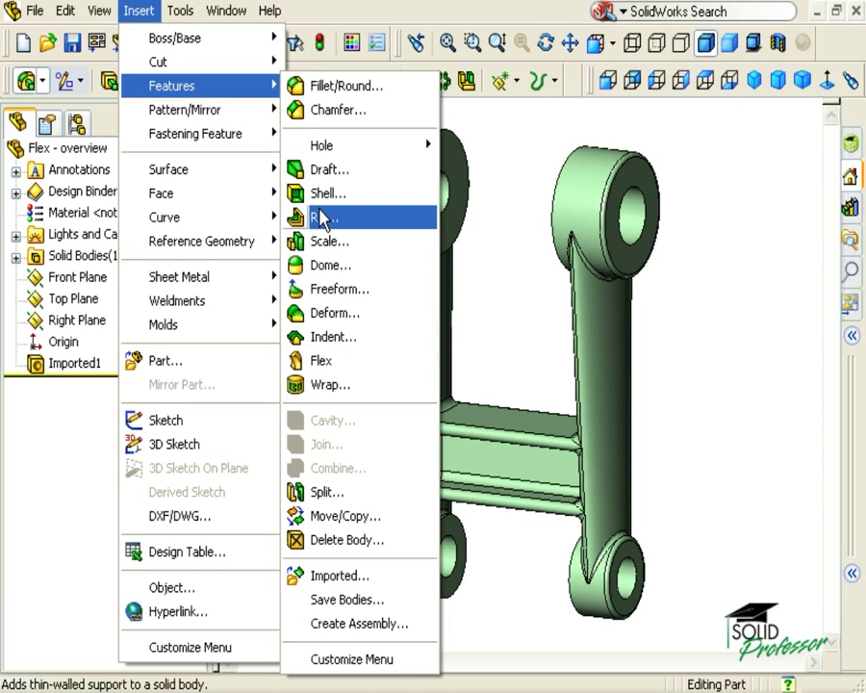
{"action": "left_click", "coordinate": [346, 374]}
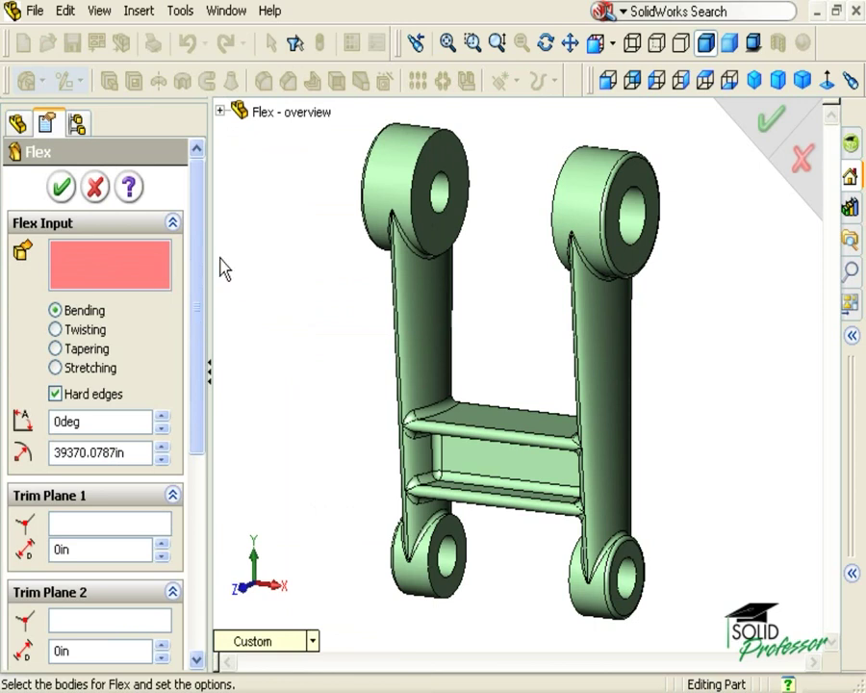
- Pick the link in the graphics area so Solid Body<1> becomes the Flex input
{"action": "left_click", "coordinate": [366, 212]}
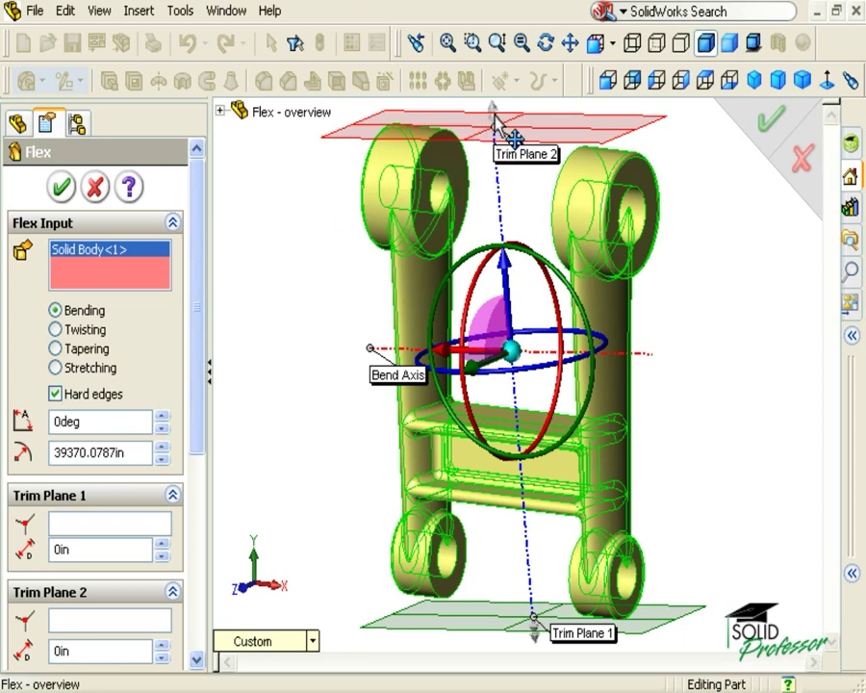
- Drag Trim Plane 2 and bend the part to 30.3deg, then set Trim Plane 2's offset to 0in
{"action": "left_click_drag", "start_coordinate": [489, 111], "coordinate": [500, 164]}
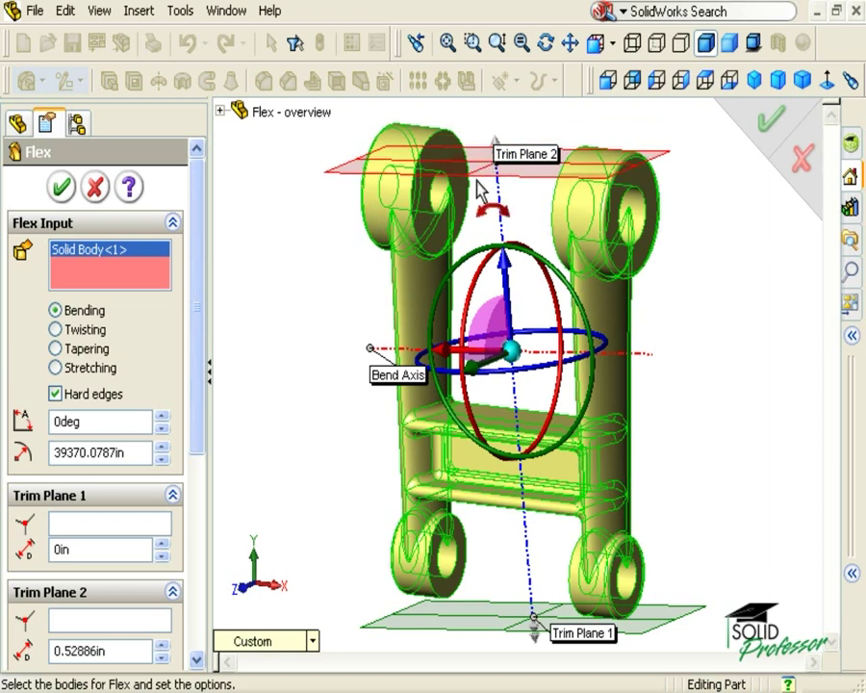
{"action": "left_click_drag", "start_coordinate": [481, 190], "coordinate": [478, 235]}
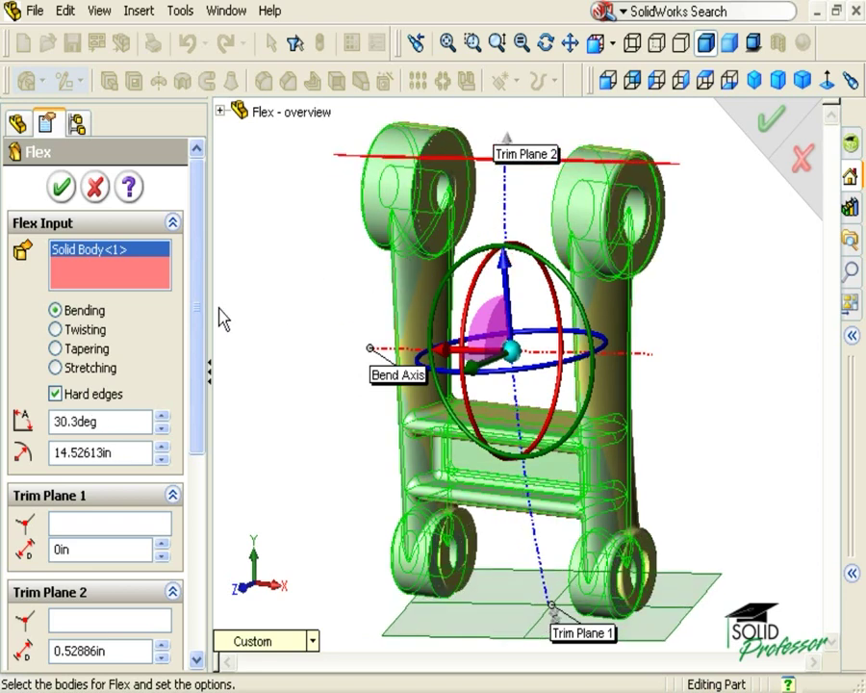
{"action": "left_click_drag", "start_coordinate": [206, 319], "coordinate": [195, 406]}
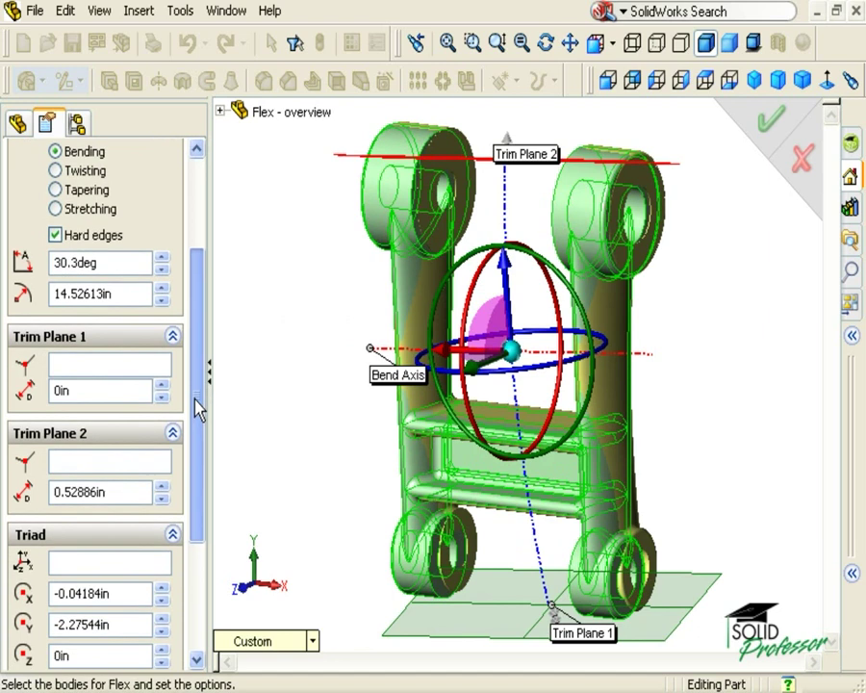
{"action": "double_click", "coordinate": [128, 490]}
{"action": "type", "text": "0"}
{"action": "key", "text": "Return"}
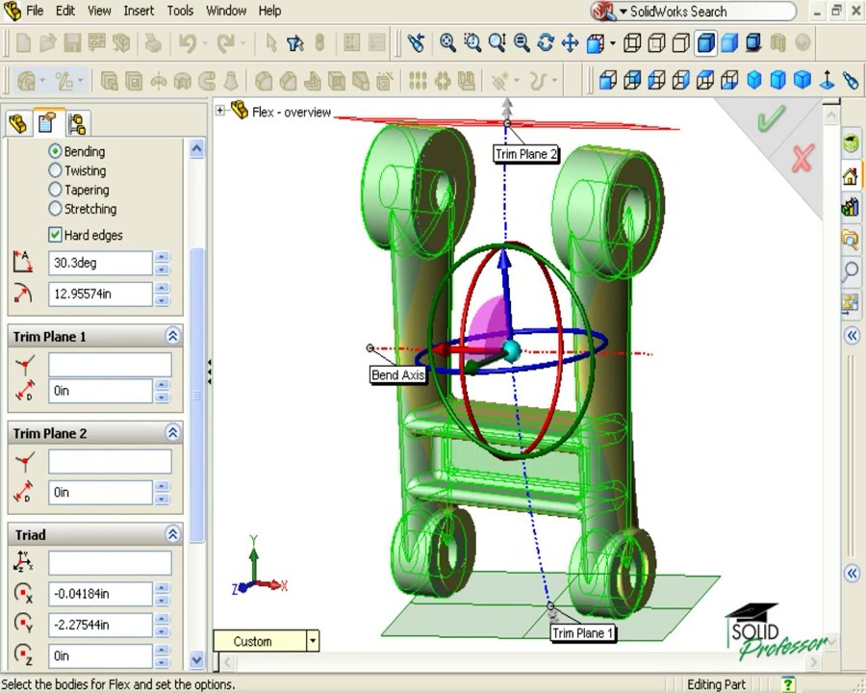
- Attach Trim Plane 2 to a left-arm vertex, then clear that reference
{"action": "left_click", "coordinate": [130, 471]}
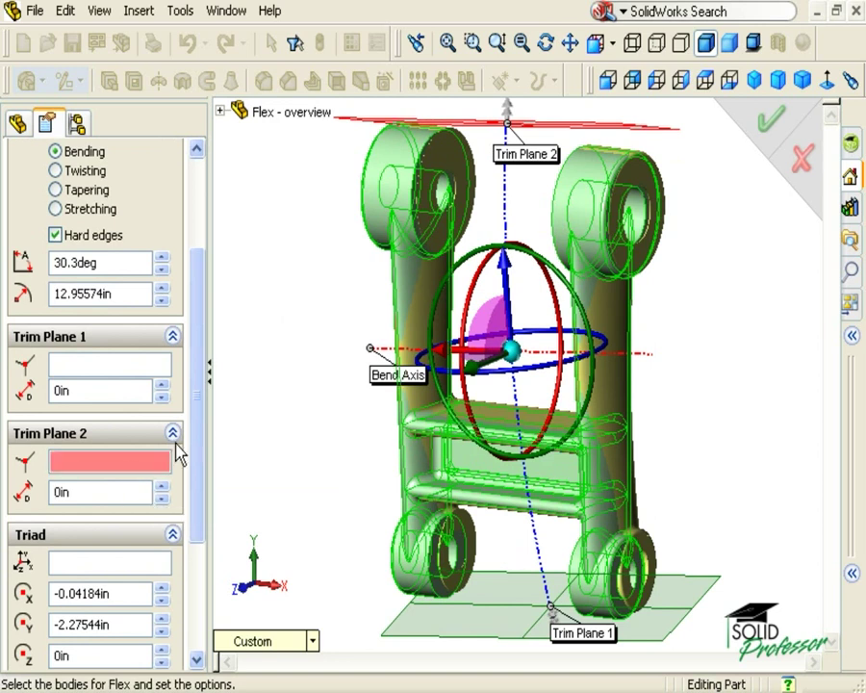
{"action": "left_click", "coordinate": [392, 213]}
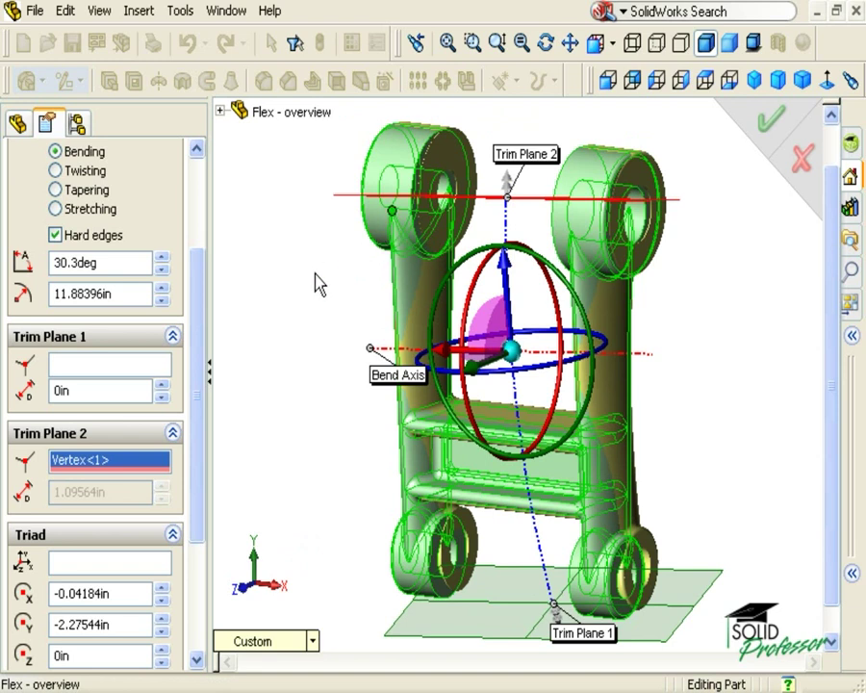
{"action": "right_click", "coordinate": [138, 465]}
{"action": "left_click", "coordinate": [150, 471]}
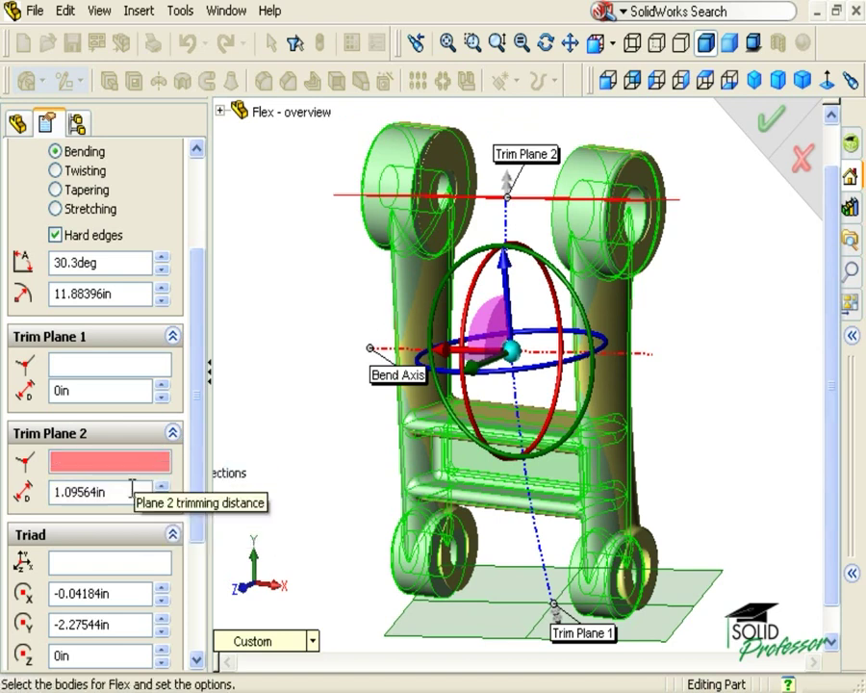
- Set Trim Plane 2's distance to 0in and the bend angle to 0deg
{"action": "left_click", "coordinate": [132, 491]}
{"action": "type", "text": "0"}
{"action": "key", "text": "Return"}
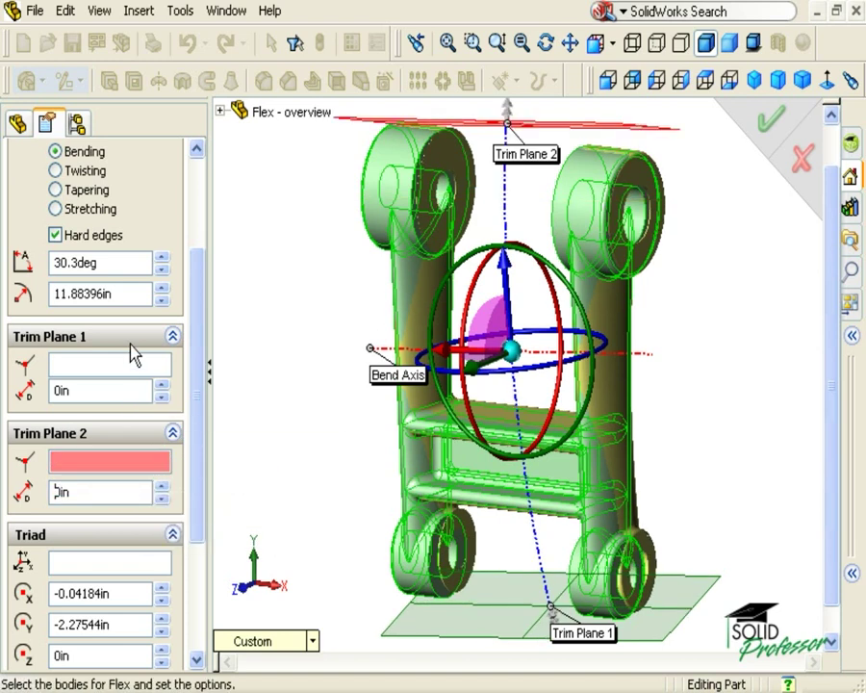
{"action": "double_click", "coordinate": [118, 267]}
{"action": "type", "text": "0"}
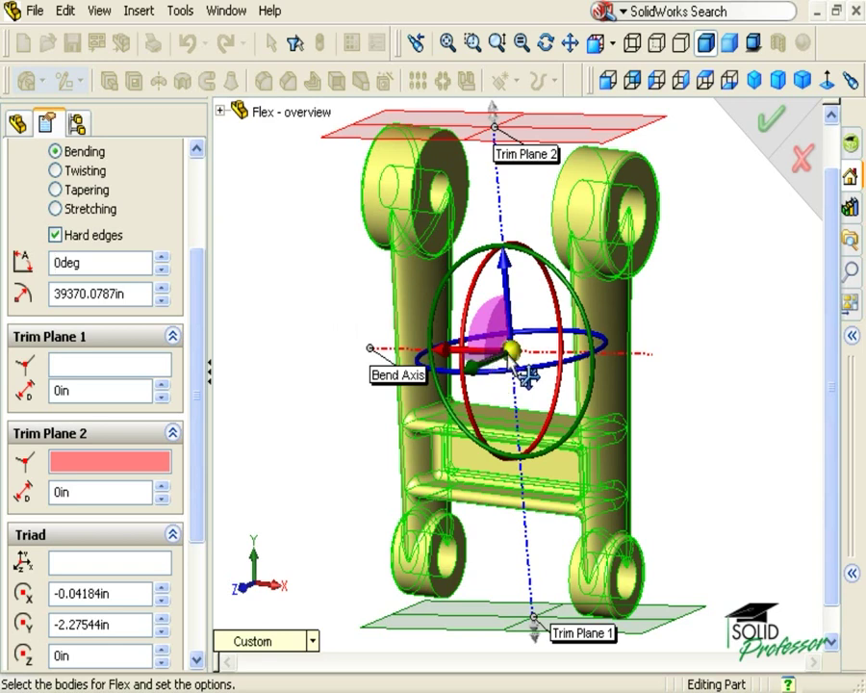
- Move the triad down onto the crossbar and rotate it about 9 degrees
{"action": "left_click_drag", "start_coordinate": [517, 363], "coordinate": [499, 411]}
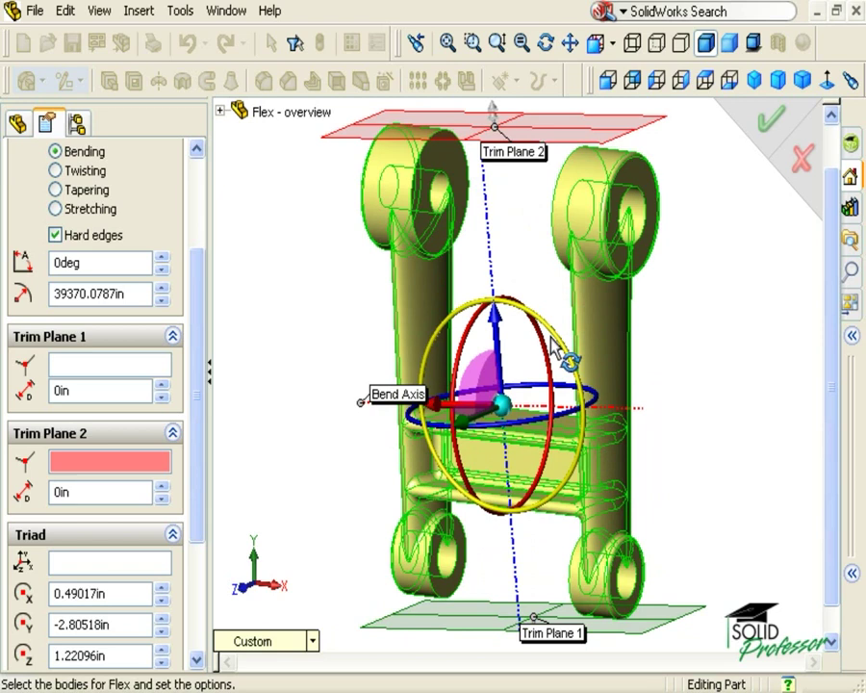
{"action": "mouse_move", "coordinate": [560, 353]}
{"action": "left_mouse_down"}
{"action": "mouse_move", "coordinate": [572, 376]}
{"action": "mouse_move", "coordinate": [563, 352]}
{"action": "left_mouse_up"}
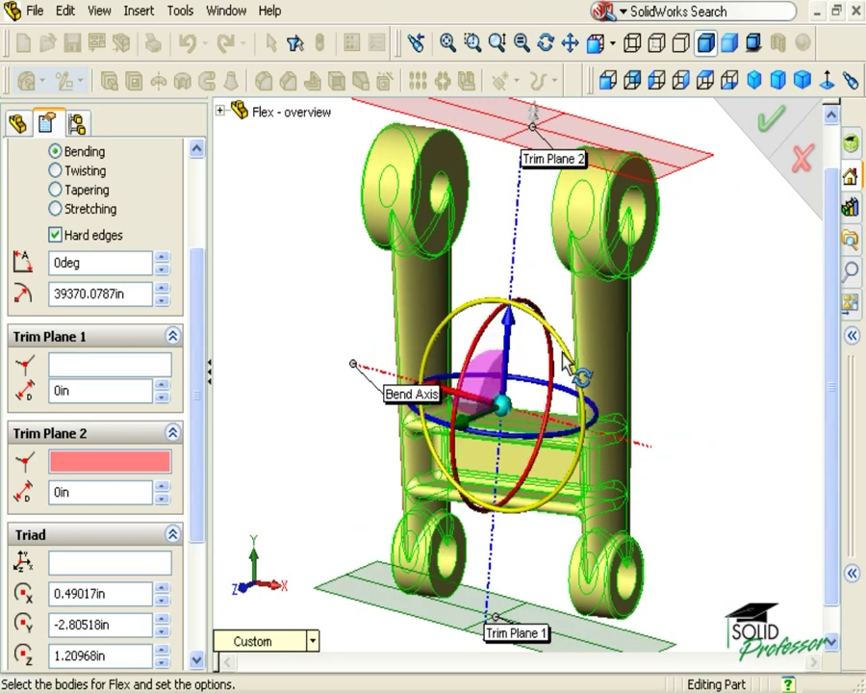
- Enable triad snap and rotate the triad 90° so the trim planes lie horizontal
{"action": "right_click", "coordinate": [564, 357]}
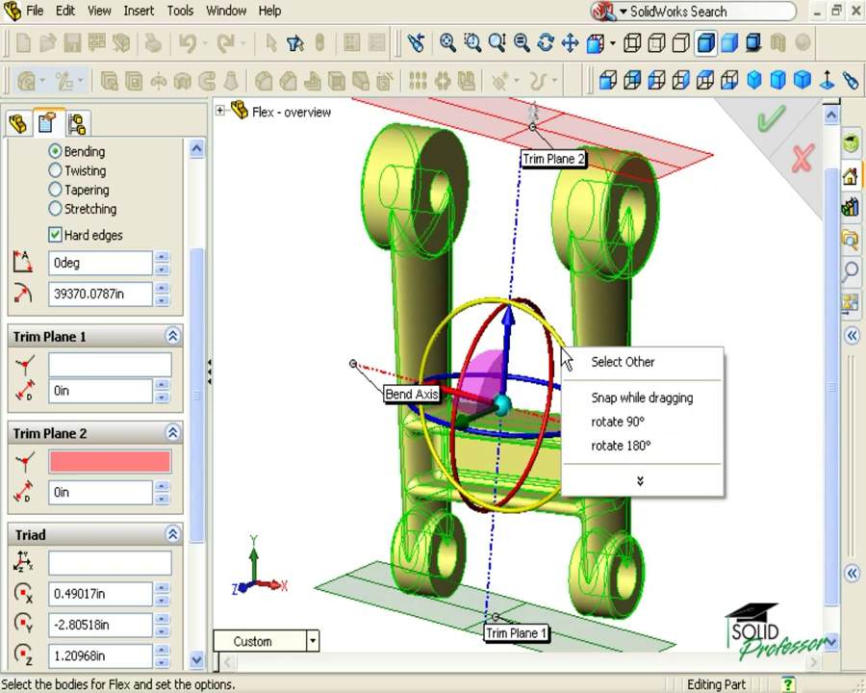
{"action": "left_click", "coordinate": [577, 399]}
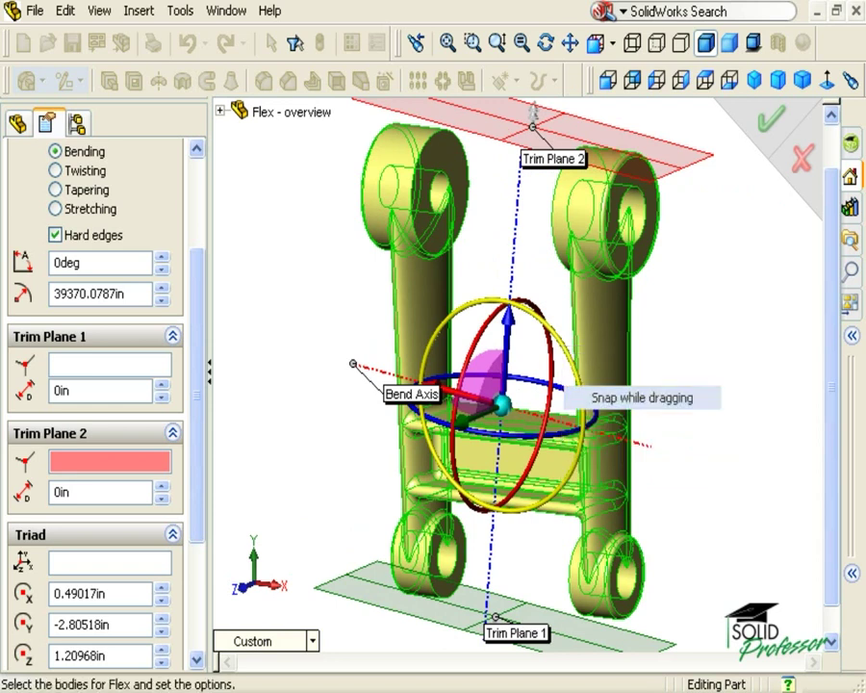
{"action": "left_click_drag", "start_coordinate": [575, 378], "coordinate": [563, 460]}
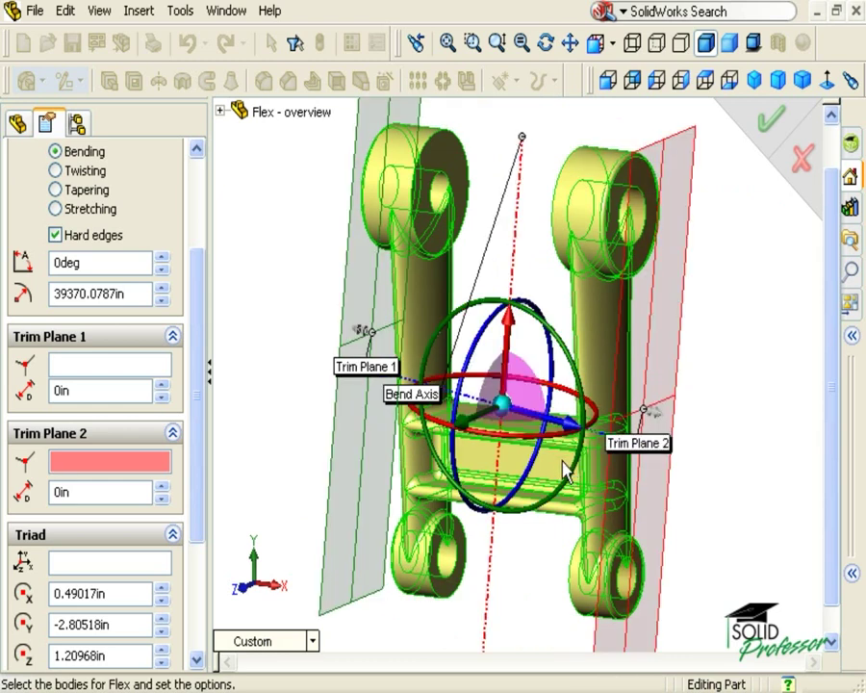
{"action": "right_click", "coordinate": [575, 481]}
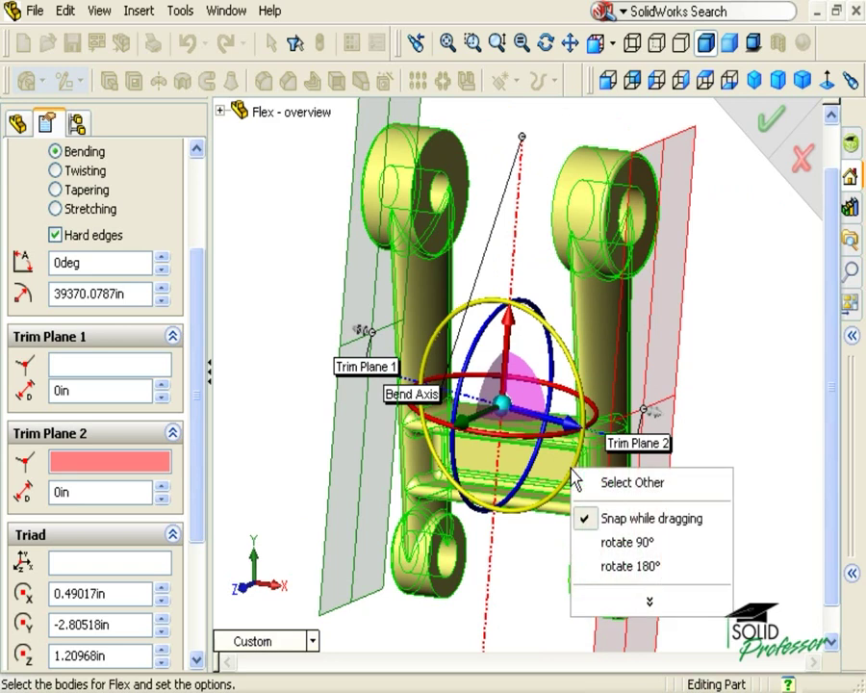
{"action": "left_click", "coordinate": [585, 545]}
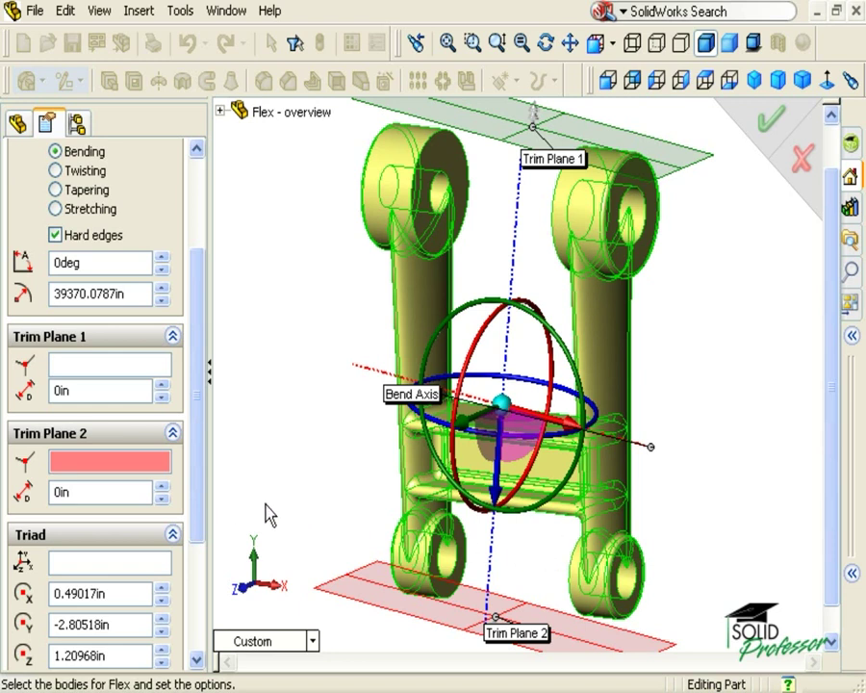
{"action": "left_click_drag", "start_coordinate": [200, 506], "coordinate": [199, 597]}
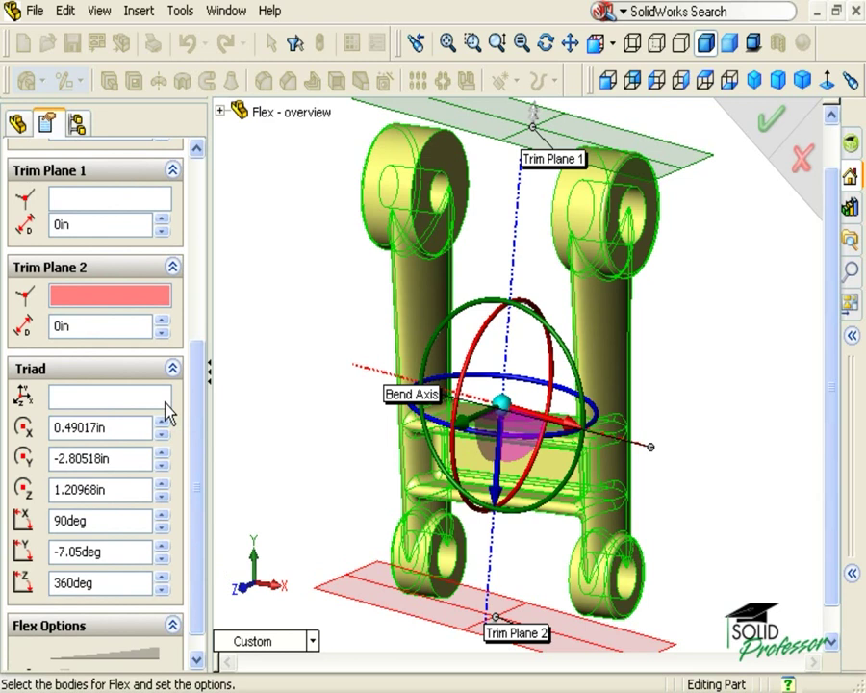
- Reset the Flex, returning the triad to -0.04184in, -2.27544in, 0in
{"action": "right_click", "coordinate": [249, 411]}
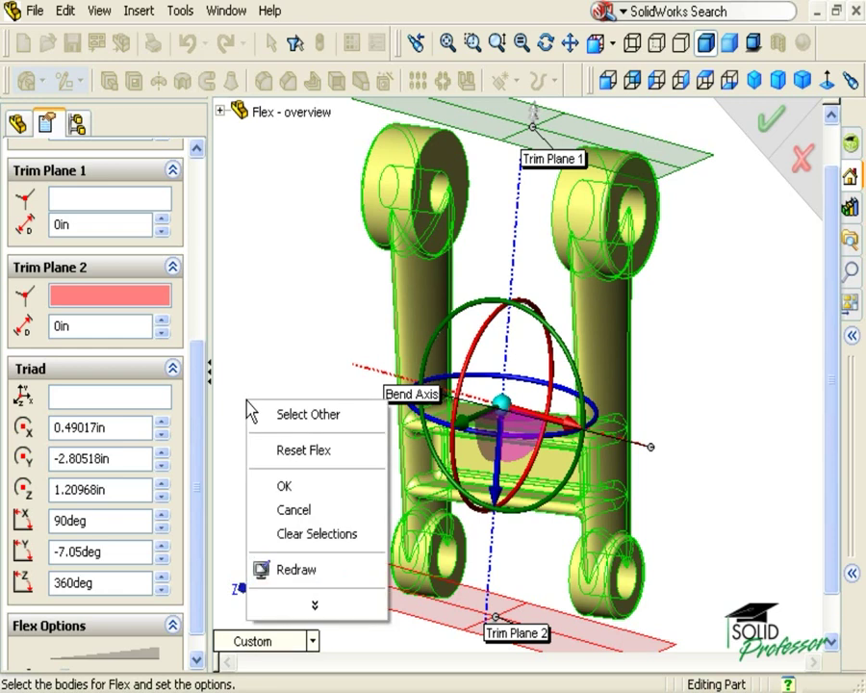
{"action": "left_click", "coordinate": [261, 452]}
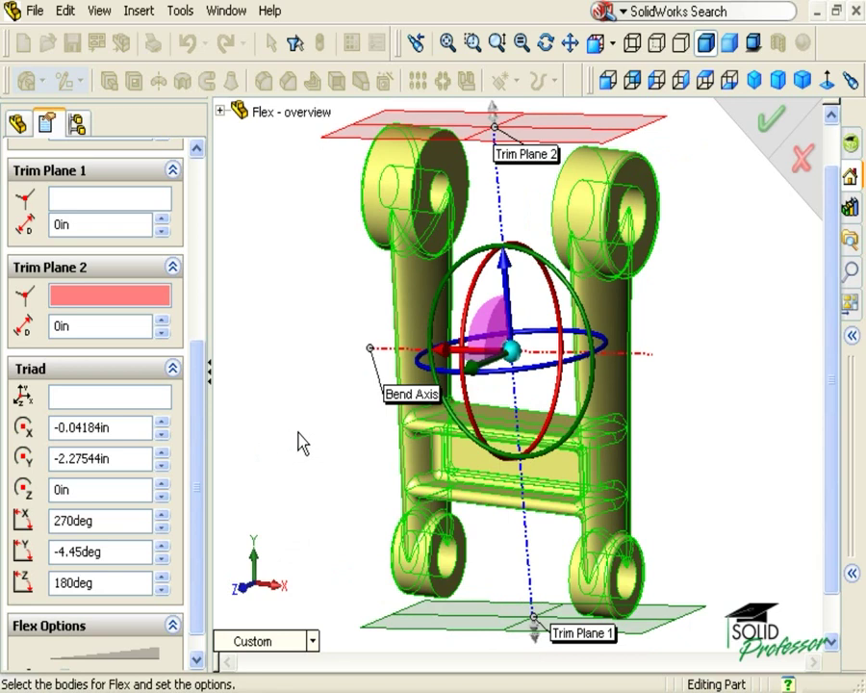
- Move the Bend Axis label aside and align the triad to a picked face of the link
{"action": "left_click_drag", "start_coordinate": [387, 401], "coordinate": [307, 427]}
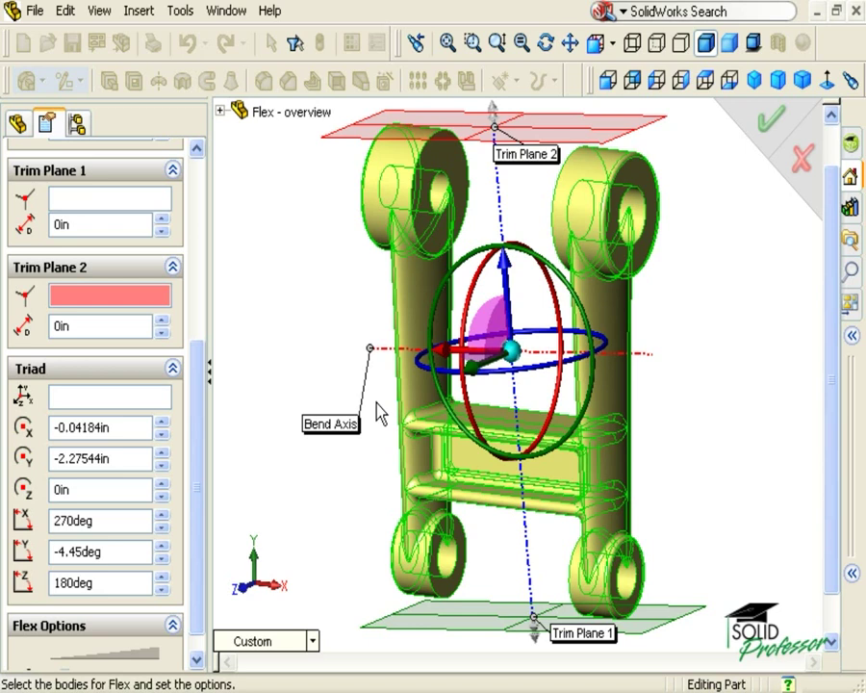
{"action": "right_click", "coordinate": [450, 358]}
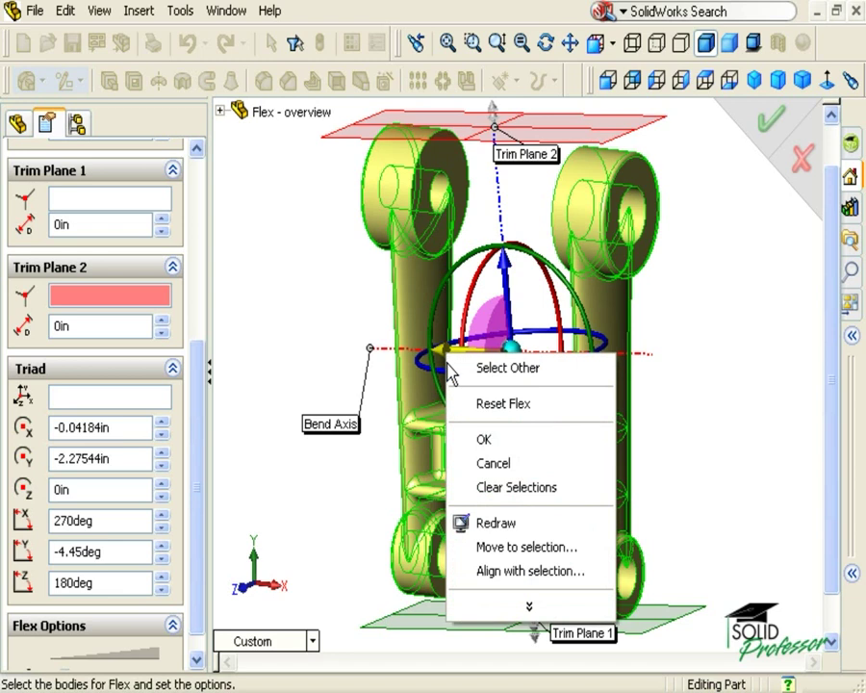
{"action": "left_click", "coordinate": [469, 572]}
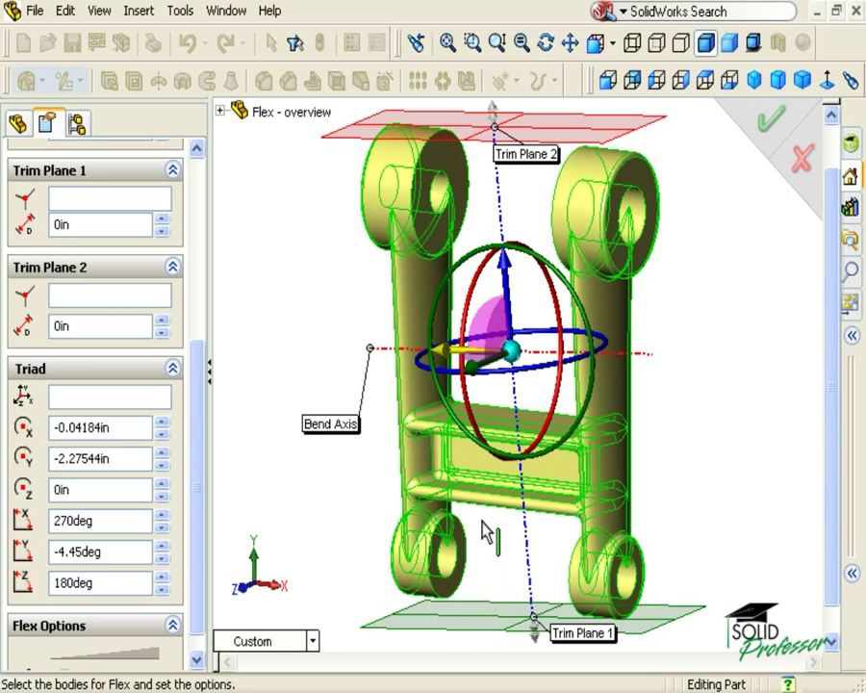
{"action": "left_click", "coordinate": [496, 421]}
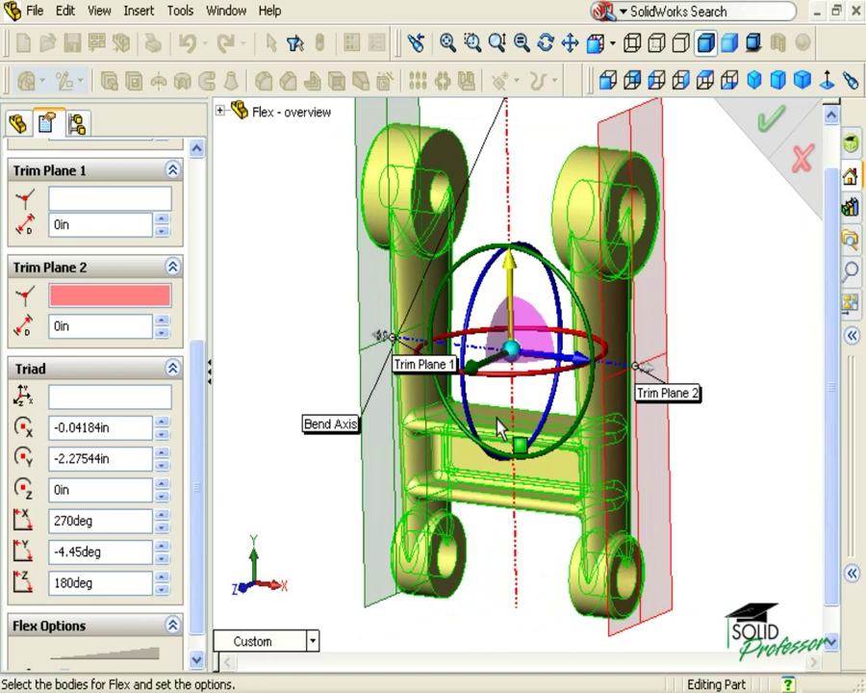
{"action": "right_click", "coordinate": [508, 291]}
{"action": "left_click", "coordinate": [539, 502]}
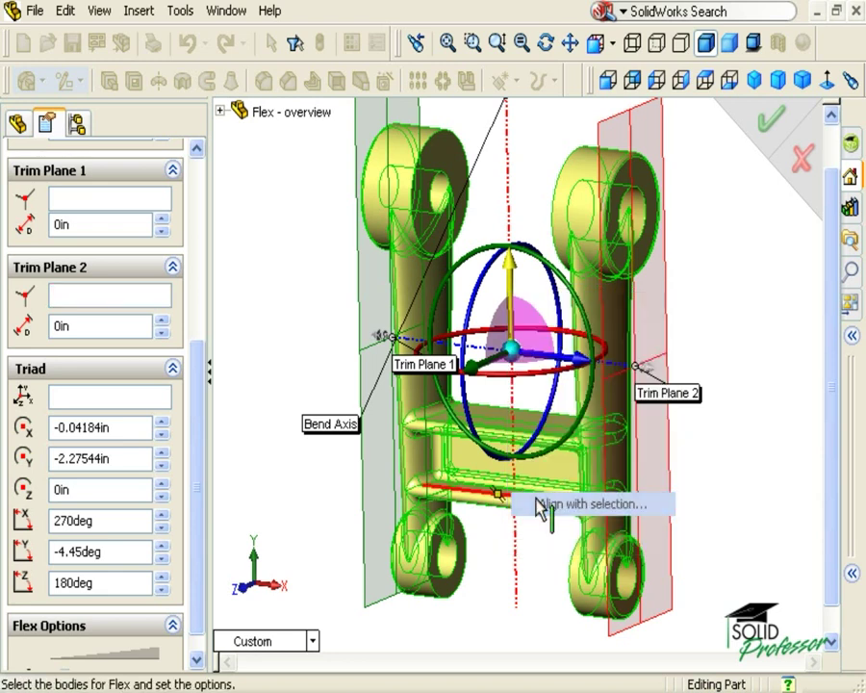
{"action": "left_click", "coordinate": [525, 436]}
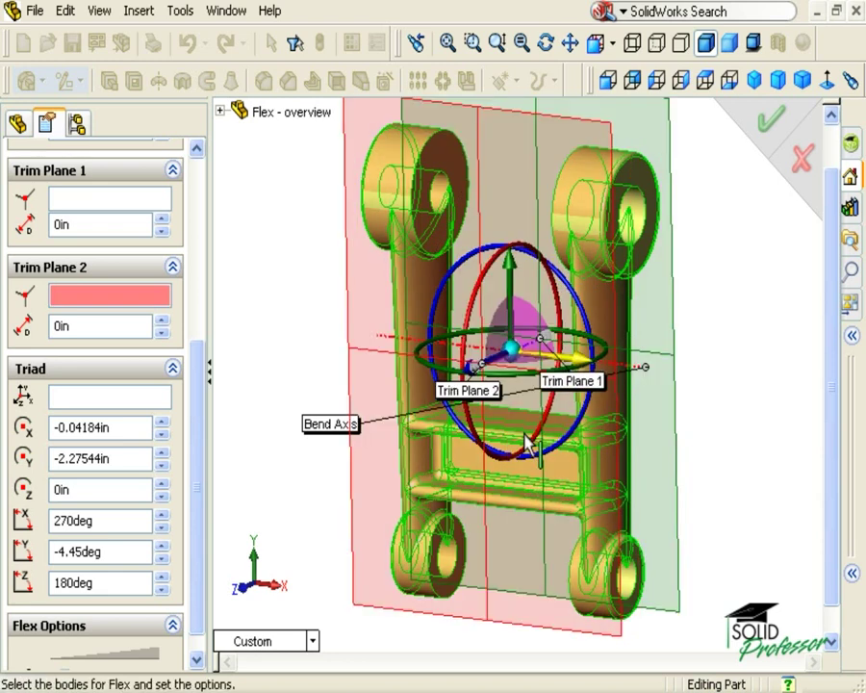
{"action": "right_click", "coordinate": [568, 358]}
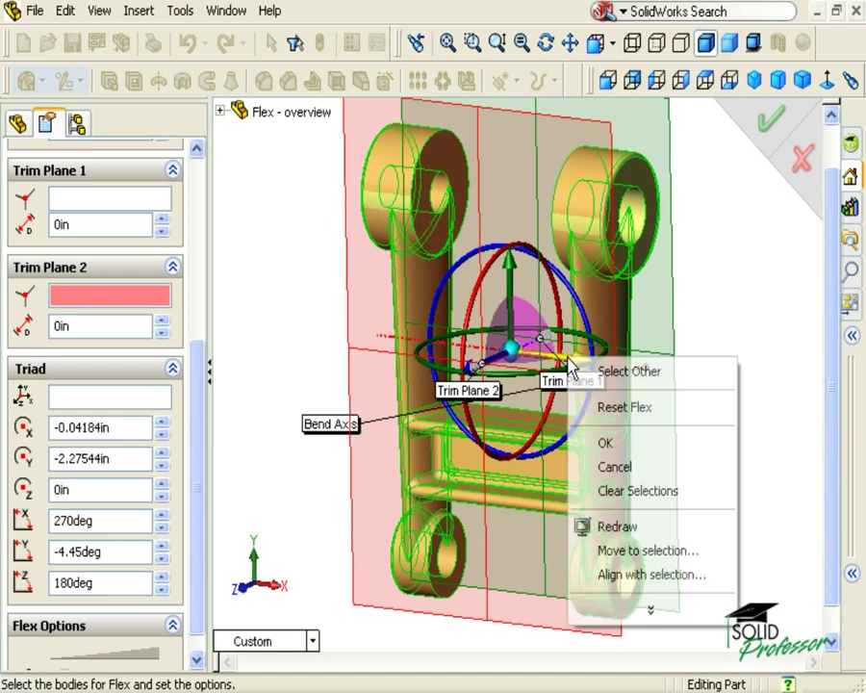
{"action": "left_click", "coordinate": [595, 575]}
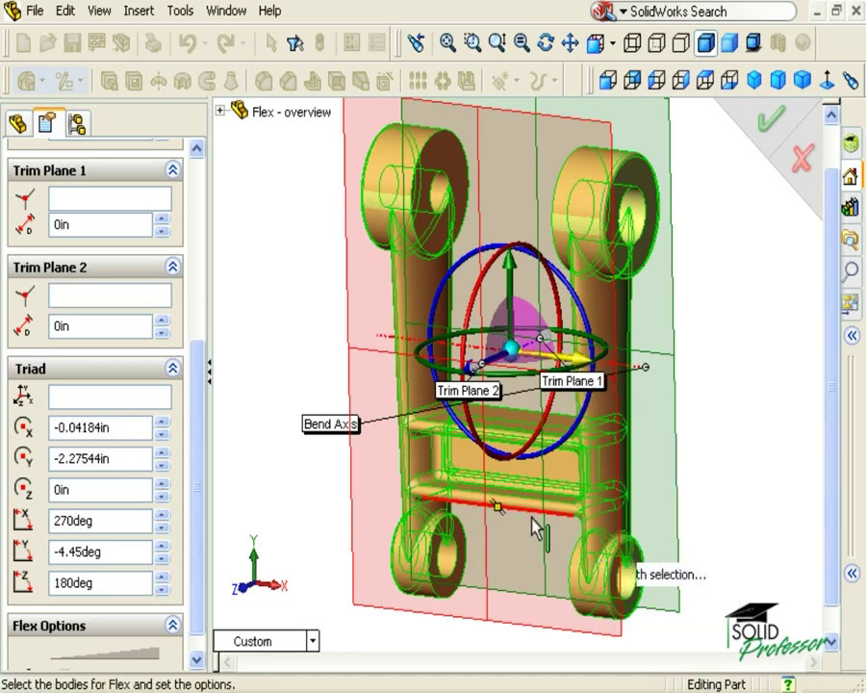
{"action": "left_click", "coordinate": [419, 426]}
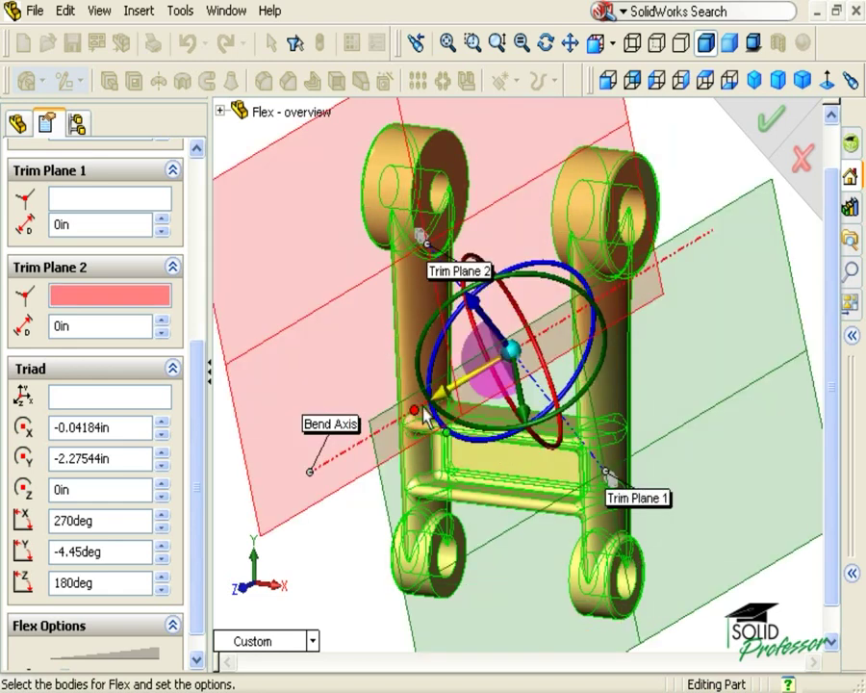
- Move the triad onto the link's upper-left hole edge with Move to selection
{"action": "right_click", "coordinate": [480, 320]}
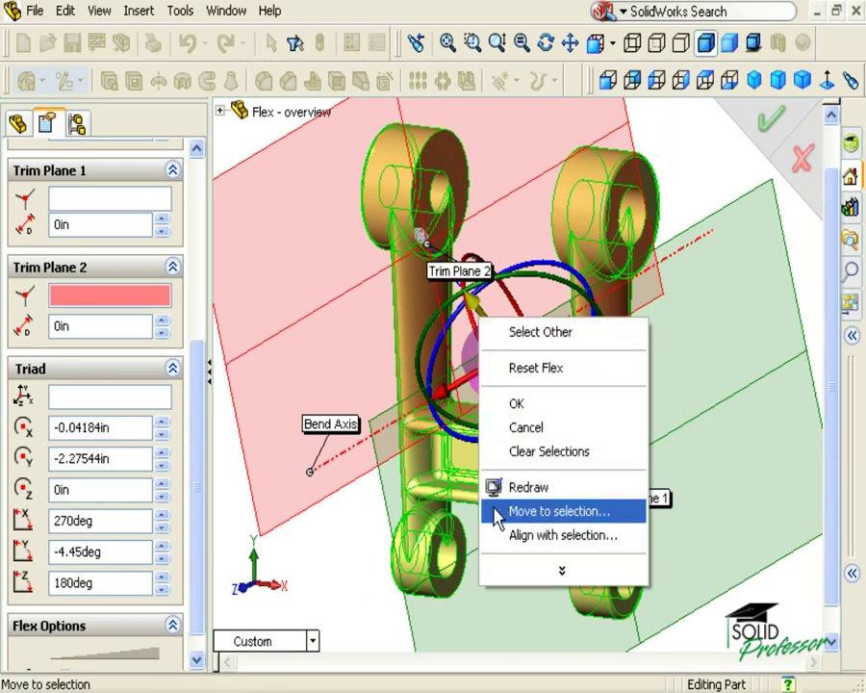
{"action": "left_click", "coordinate": [539, 511]}
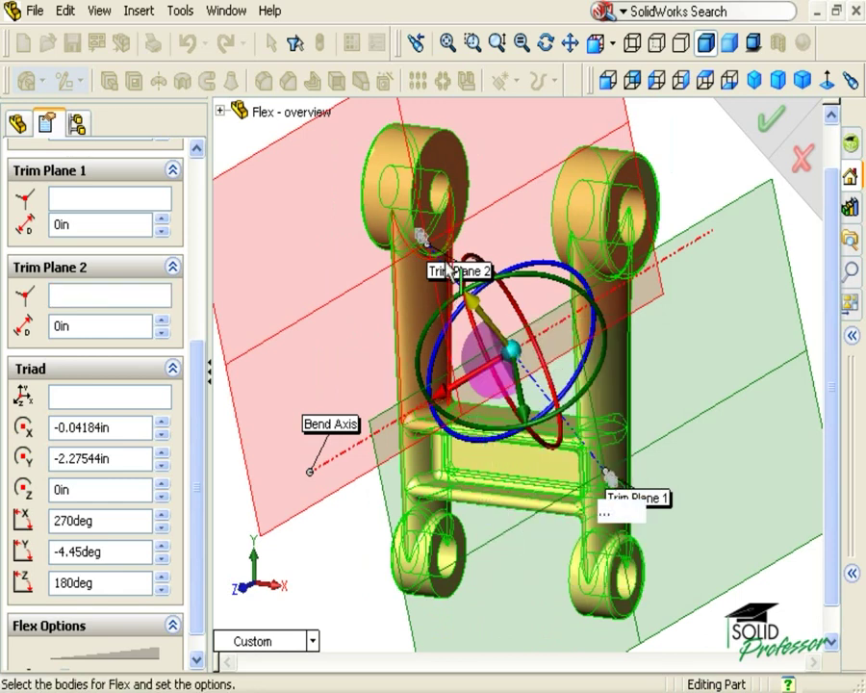
{"action": "left_click", "coordinate": [443, 217]}
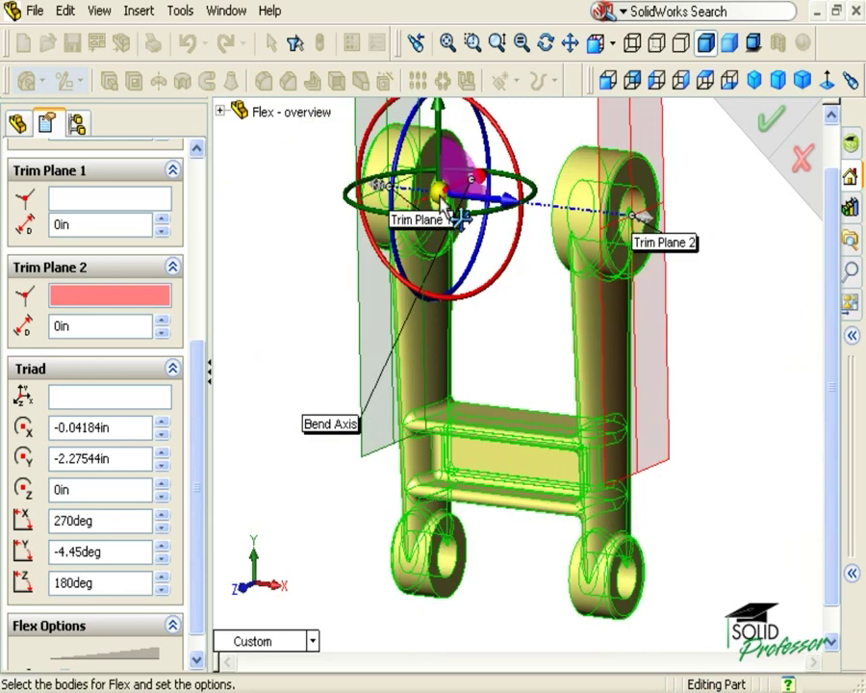
- Centre the triad on the link's principal axes, then move it to Trim Plane 1
{"action": "right_click", "coordinate": [441, 192]}
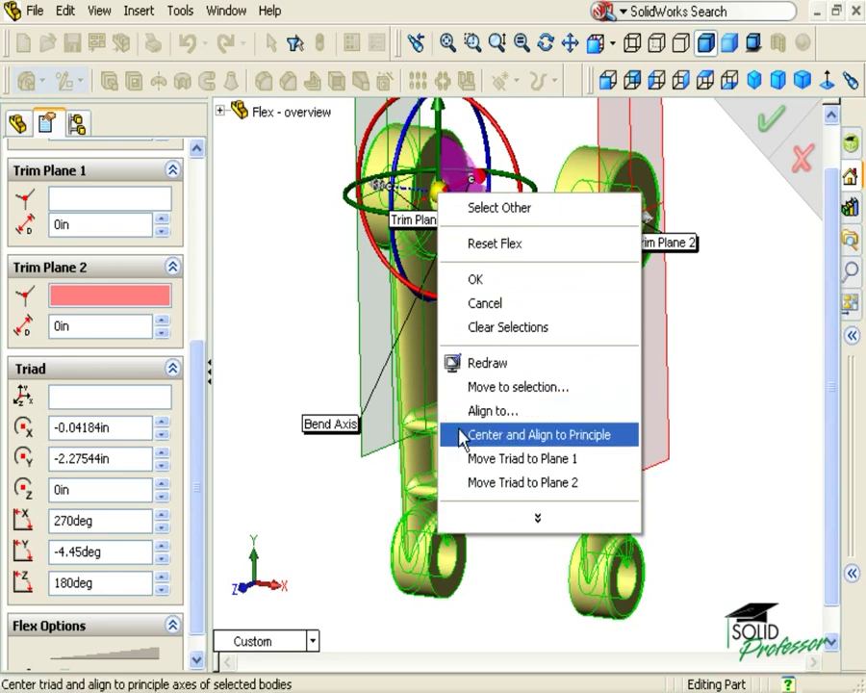
{"action": "left_click", "coordinate": [520, 434]}
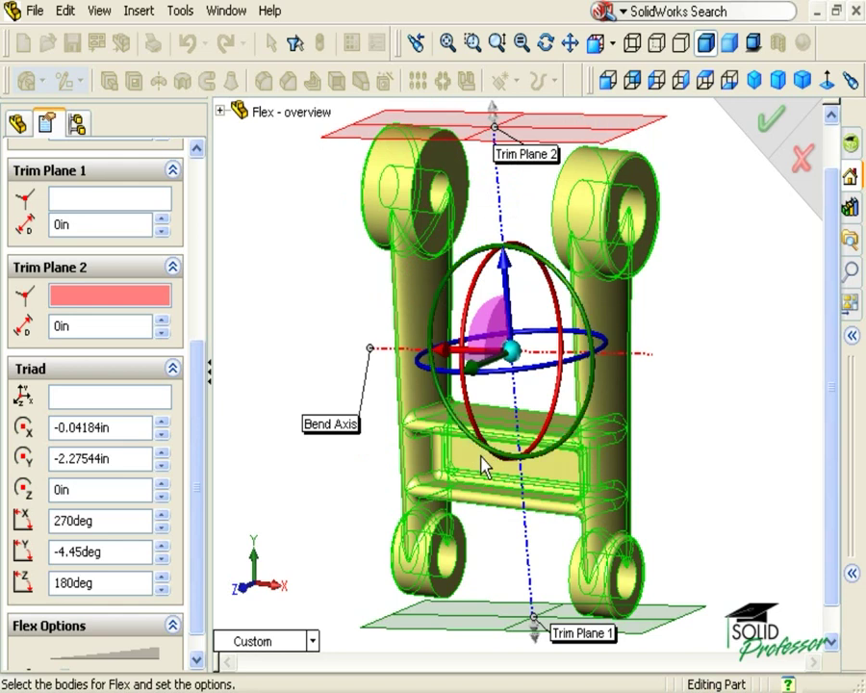
{"action": "right_click", "coordinate": [516, 375]}
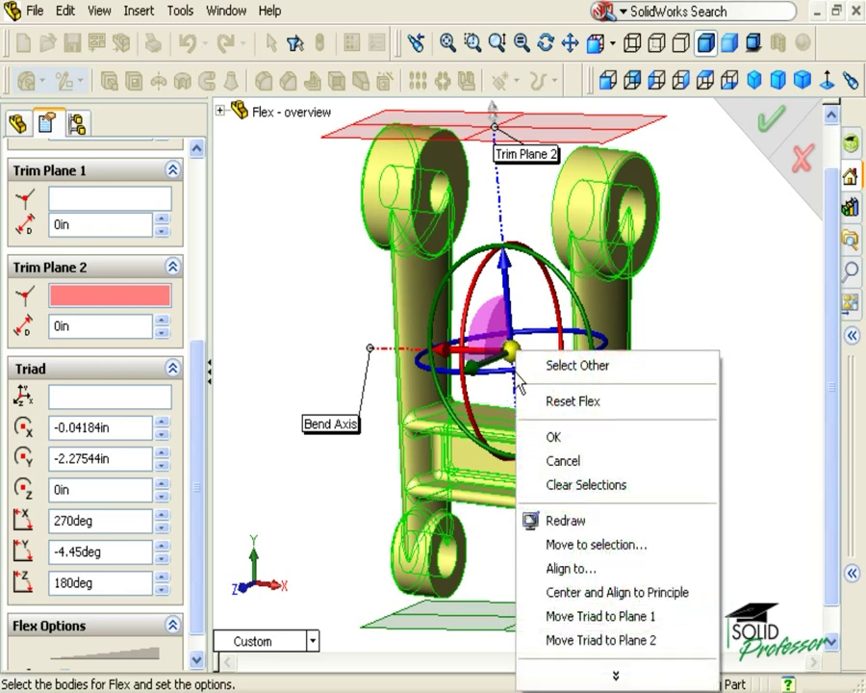
{"action": "left_click", "coordinate": [537, 623]}
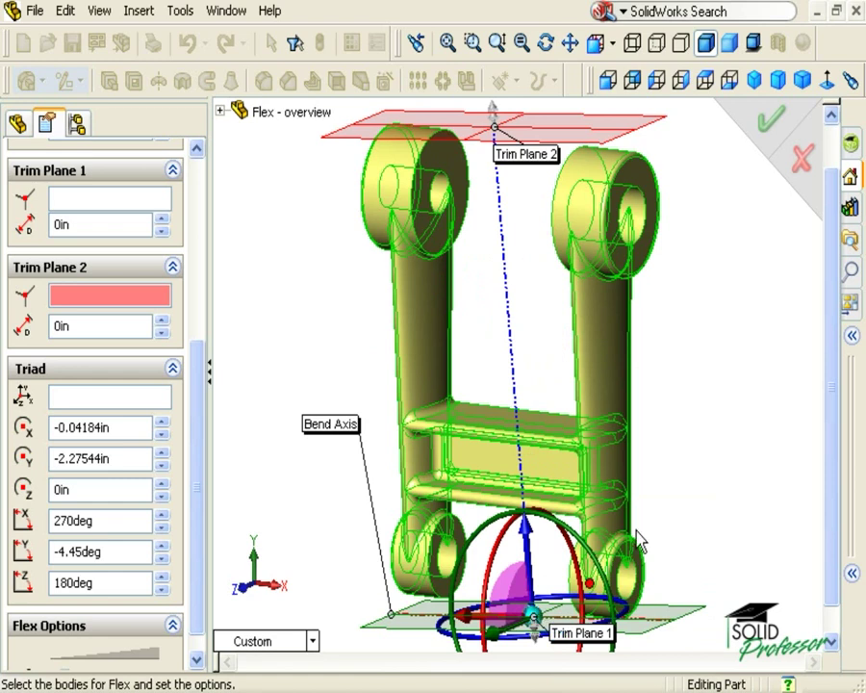
- Reset the flex so the triad returns to the link's centre between Trim Plane 1 and 2
{"action": "right_click", "coordinate": [706, 458]}
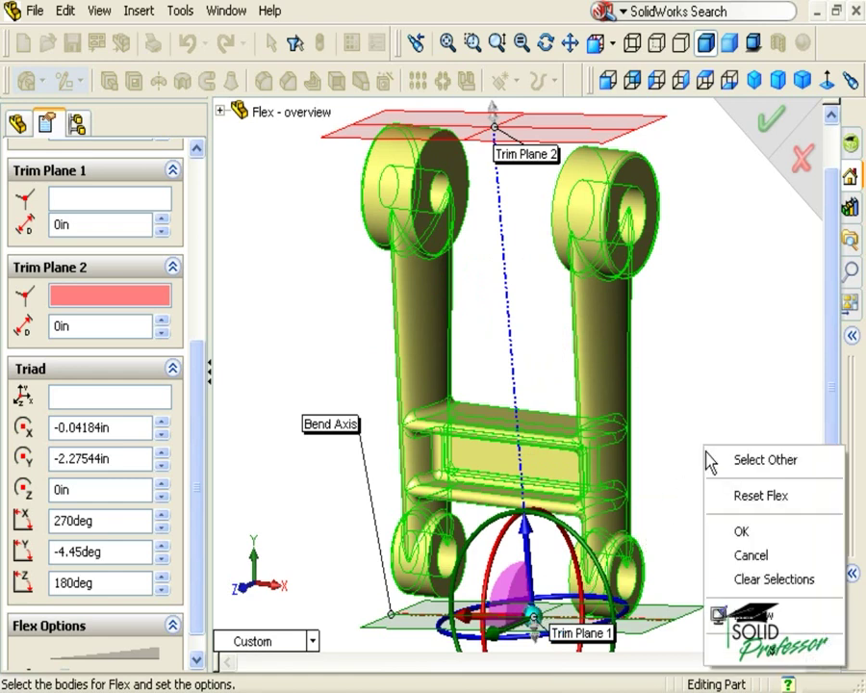
{"action": "left_click", "coordinate": [718, 501]}
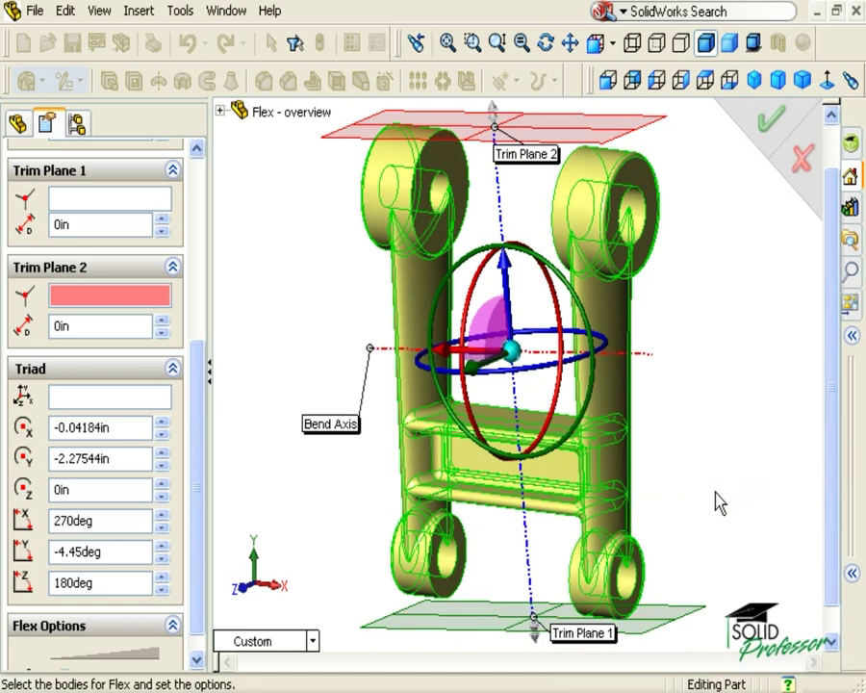